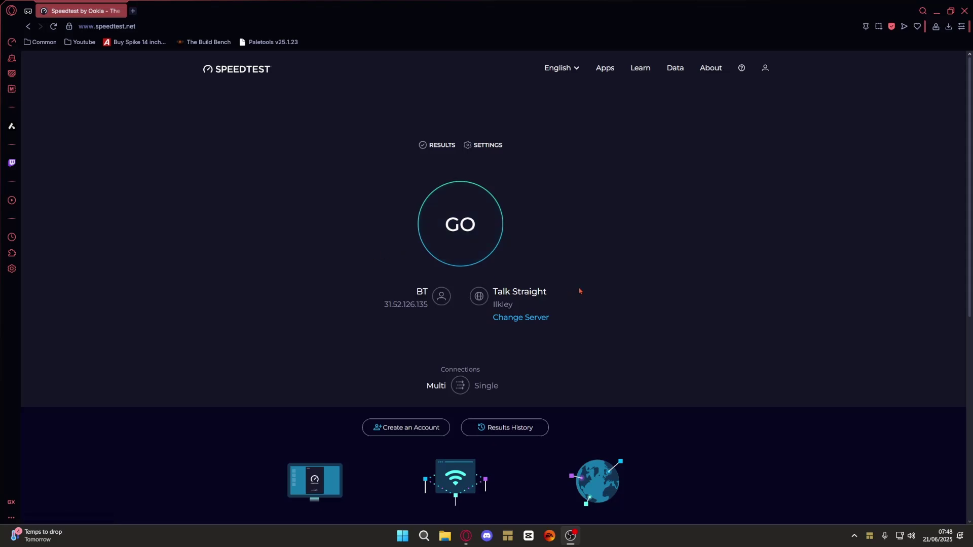
Run an internet speed test on speedtest.net and close the browser
{"action": "left_click", "coordinate": [473, 240]}
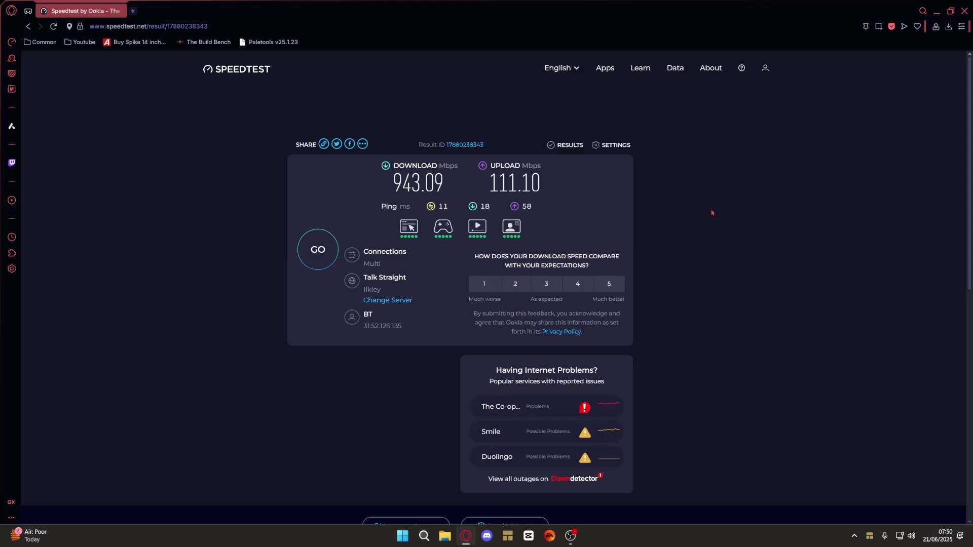
{"action": "left_click", "coordinate": [965, 12]}
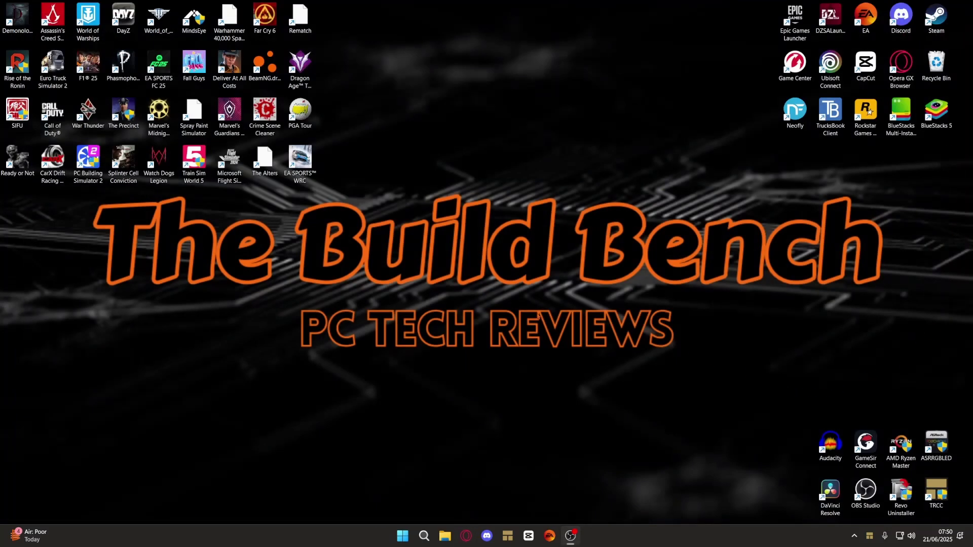
Open Device Manager, collapse the Other devices category and expand the Network adapters category
{"action": "left_click", "coordinate": [425, 533]}
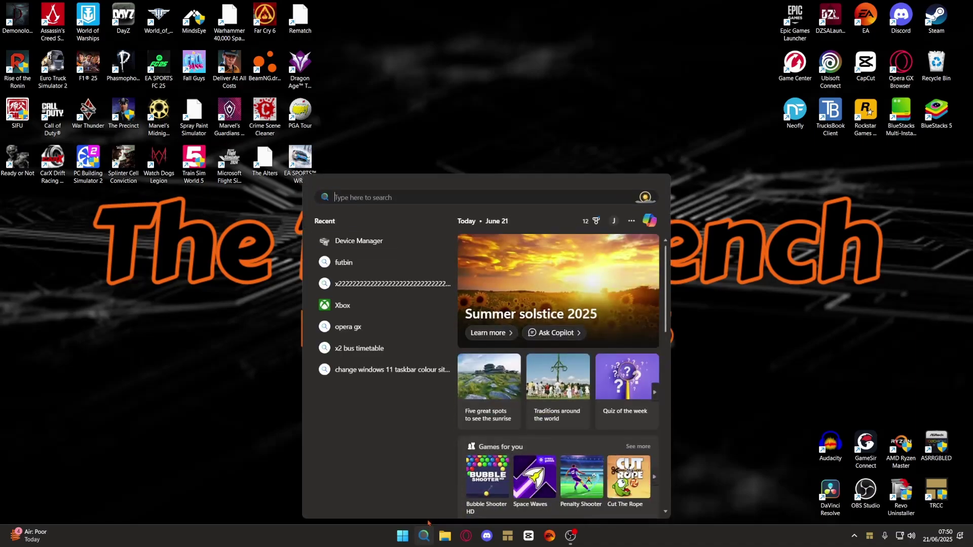
{"action": "type", "text": "de"}
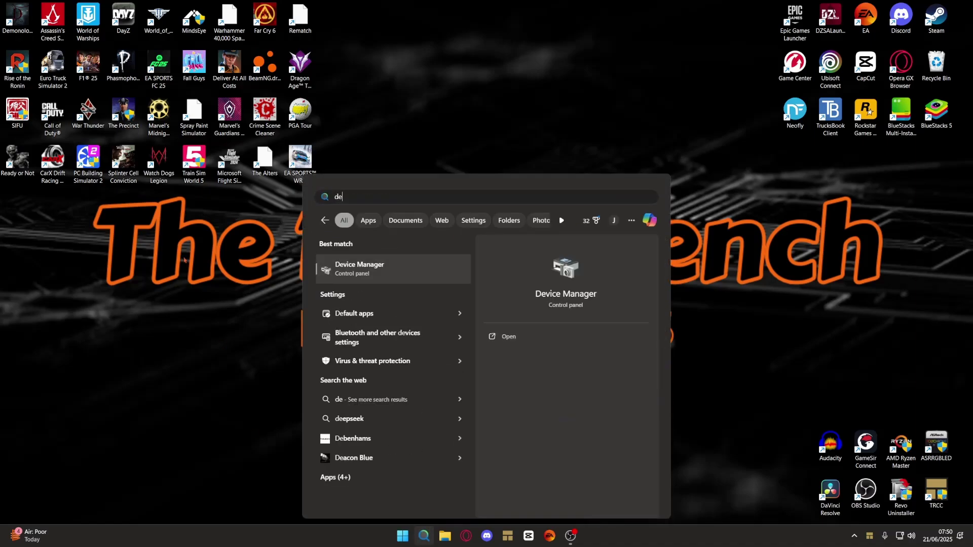
{"action": "key", "text": "Return"}
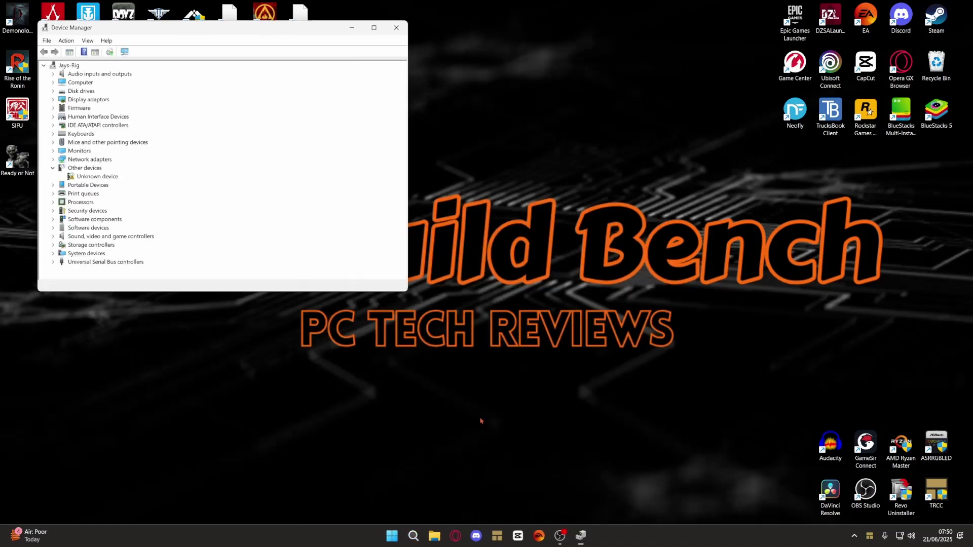
{"action": "left_click_drag", "start_coordinate": [304, 34], "coordinate": [566, 63]}
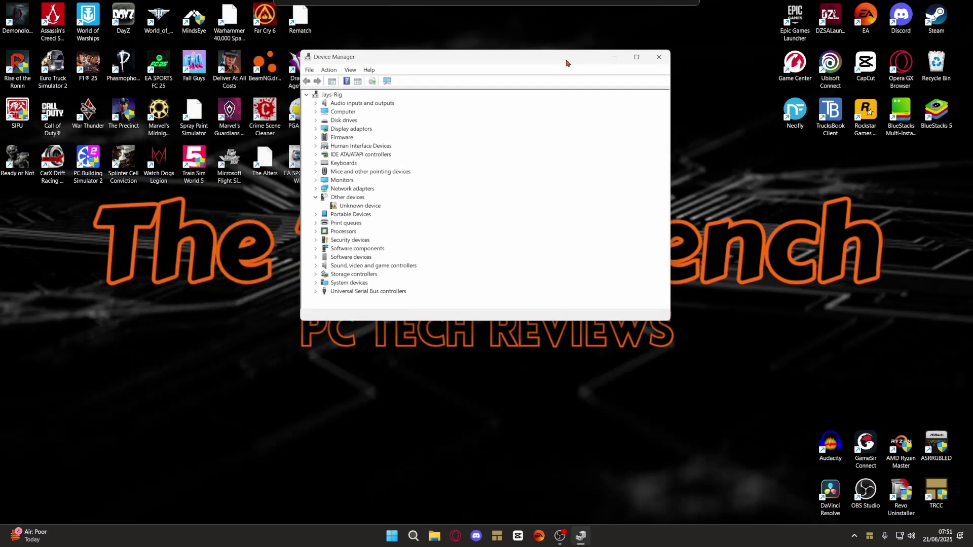
{"action": "left_click", "coordinate": [315, 197]}
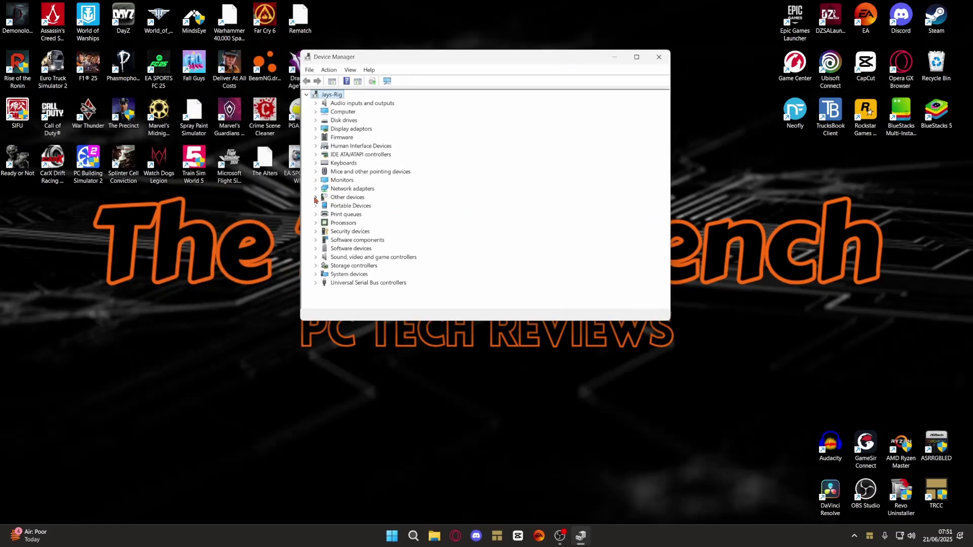
{"action": "left_click", "coordinate": [315, 188]}
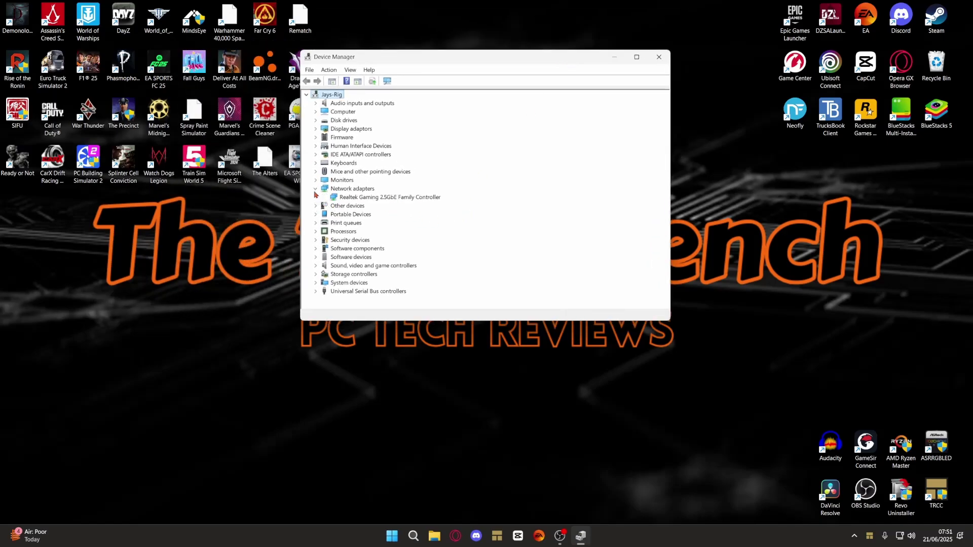
Open the advanced properties of the Realtek Gaming 2.5GbE Family Controller and select the Speed & Duplex property
{"action": "right_click", "coordinate": [403, 198]}
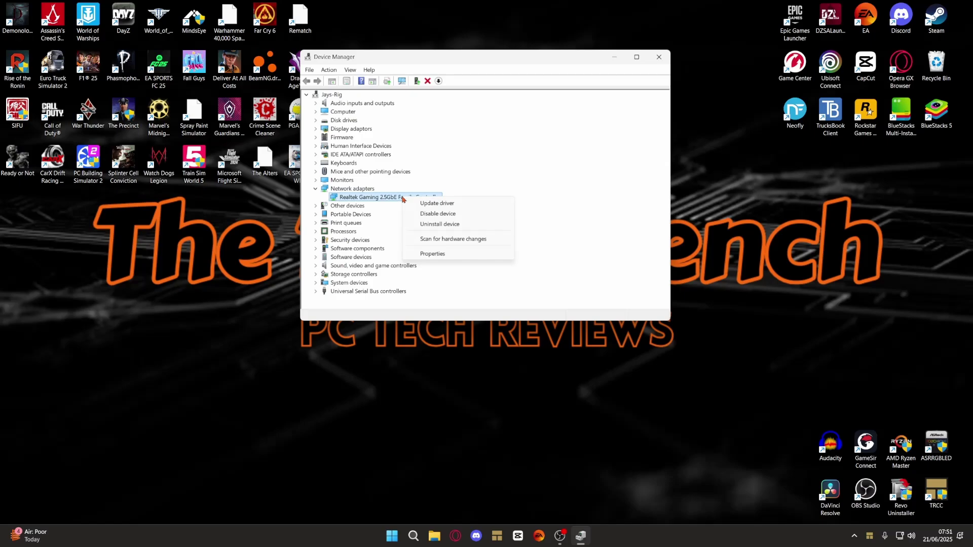
{"action": "left_click", "coordinate": [447, 254]}
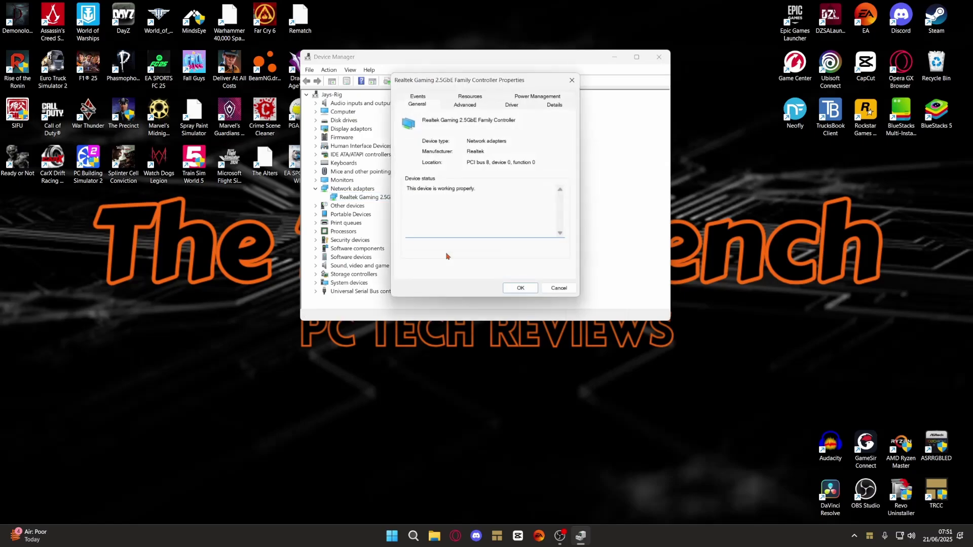
{"action": "left_click", "coordinate": [466, 106]}
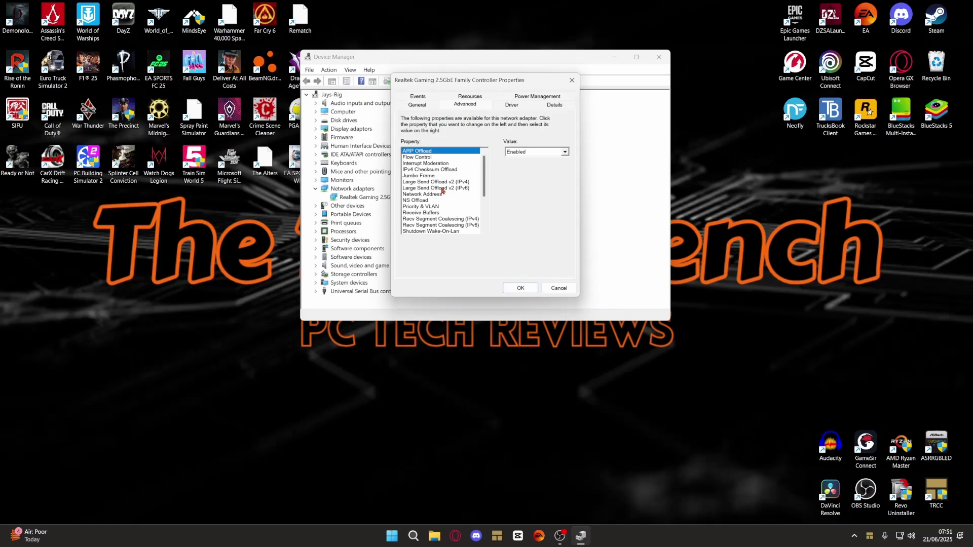
{"action": "scroll", "coordinate": [461, 203], "scroll_direction": "down", "scroll_amount": 3}
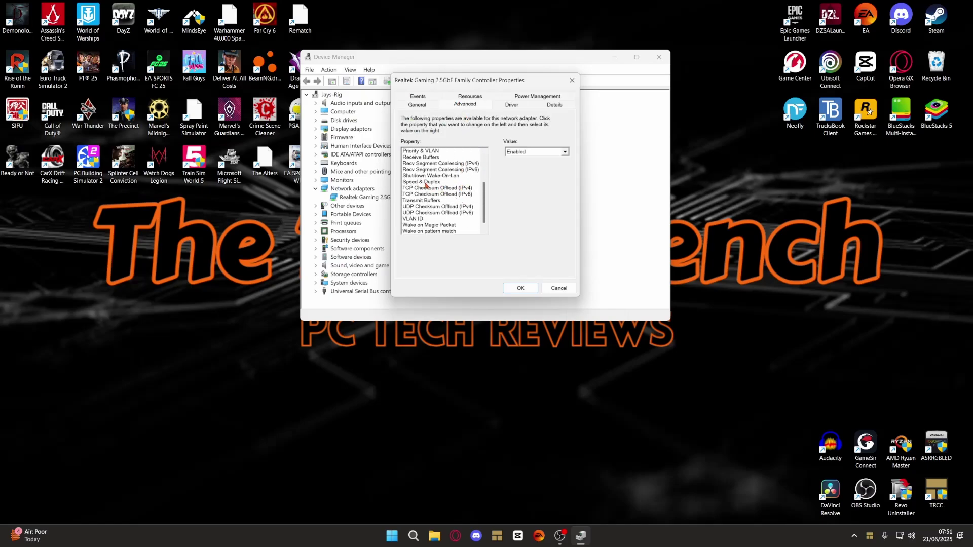
{"action": "left_click", "coordinate": [426, 184]}
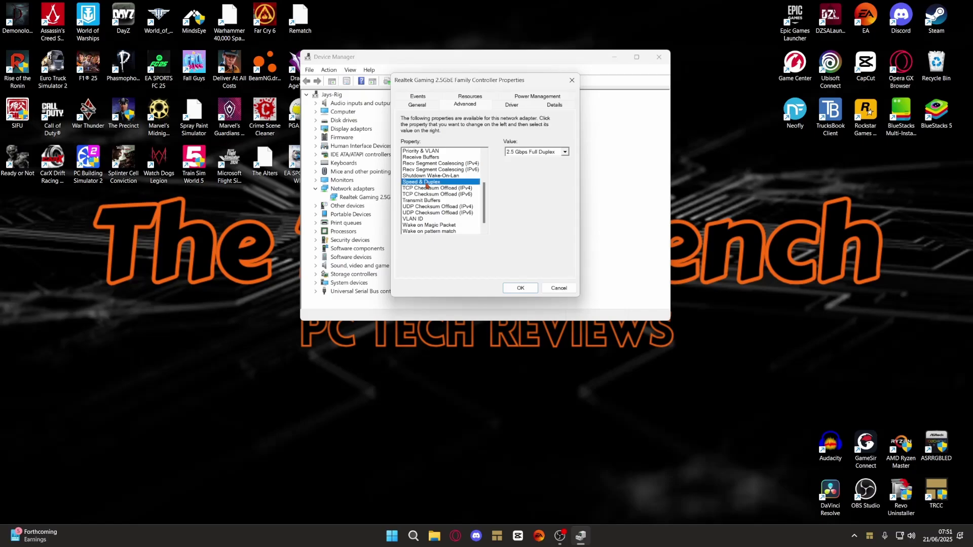
Choose 2.5 Gbps Full Duplex for Speed & Duplex, cancel the properties dialog and close Device Manager
{"action": "left_click", "coordinate": [530, 154]}
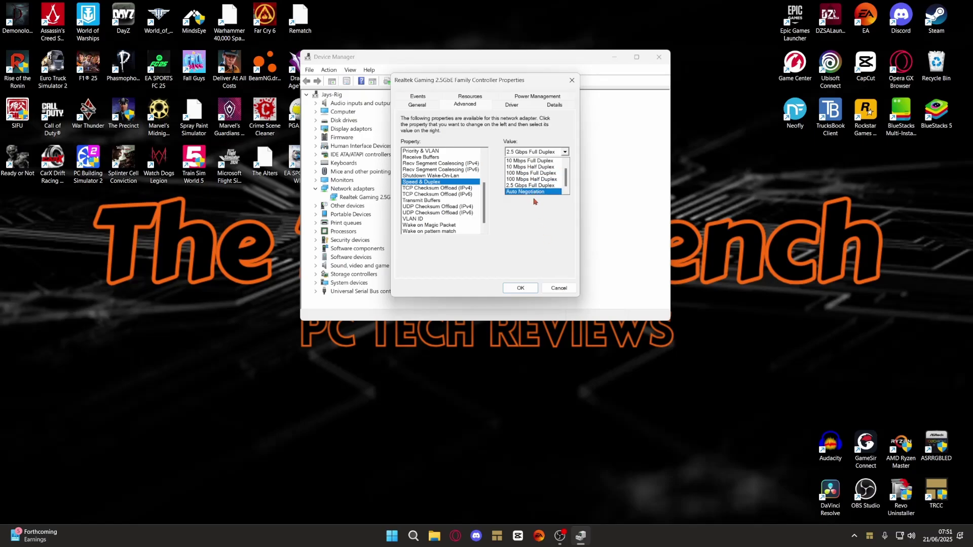
{"action": "left_click", "coordinate": [539, 186]}
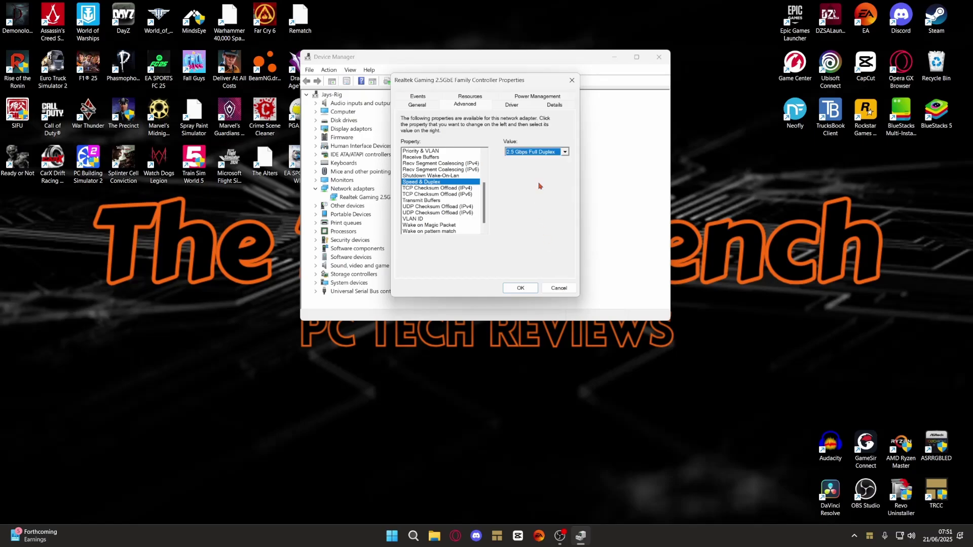
{"action": "left_click", "coordinate": [557, 288]}
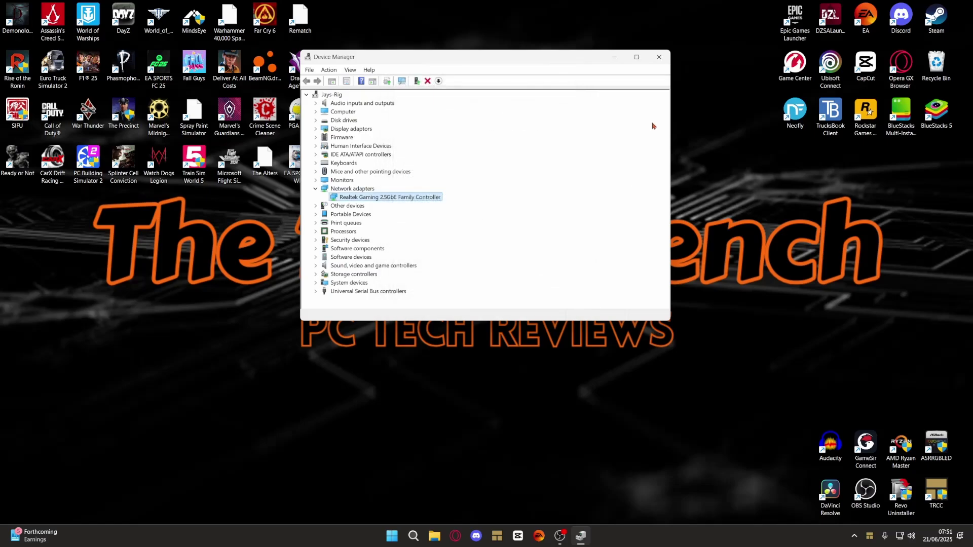
{"action": "left_click", "coordinate": [658, 56]}
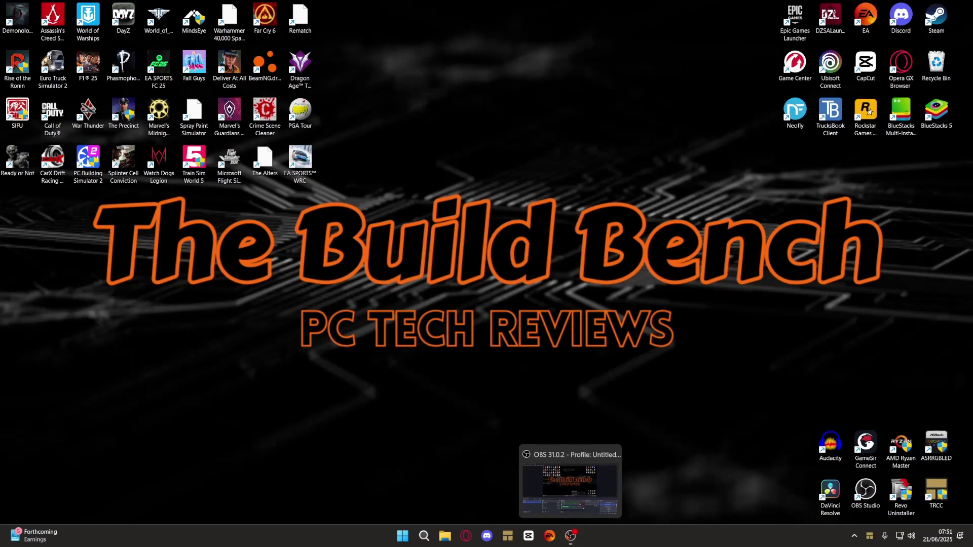
Switch to Opera GX to view the speed test result, and minimize the browser
{"action": "left_click", "coordinate": [466, 536]}
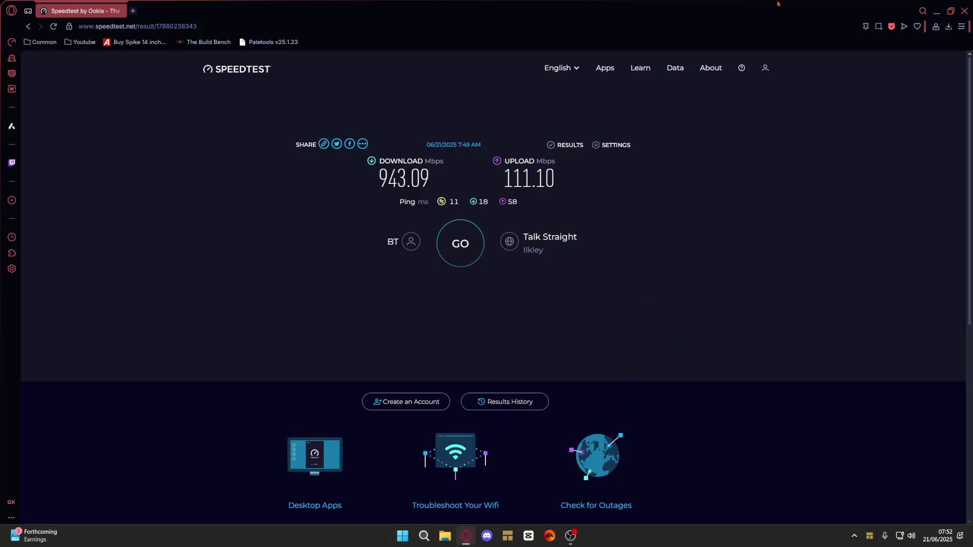
{"action": "left_click", "coordinate": [936, 10]}
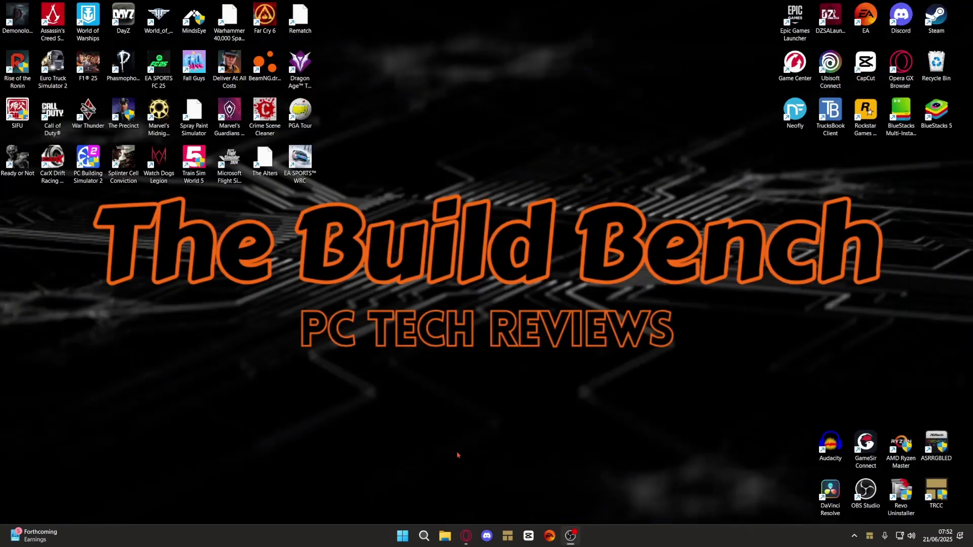
Reopen Device Manager and bring up the Speed & Duplex property of the Realtek Gaming 2.5GbE Family Controller
{"action": "left_click", "coordinate": [424, 536]}
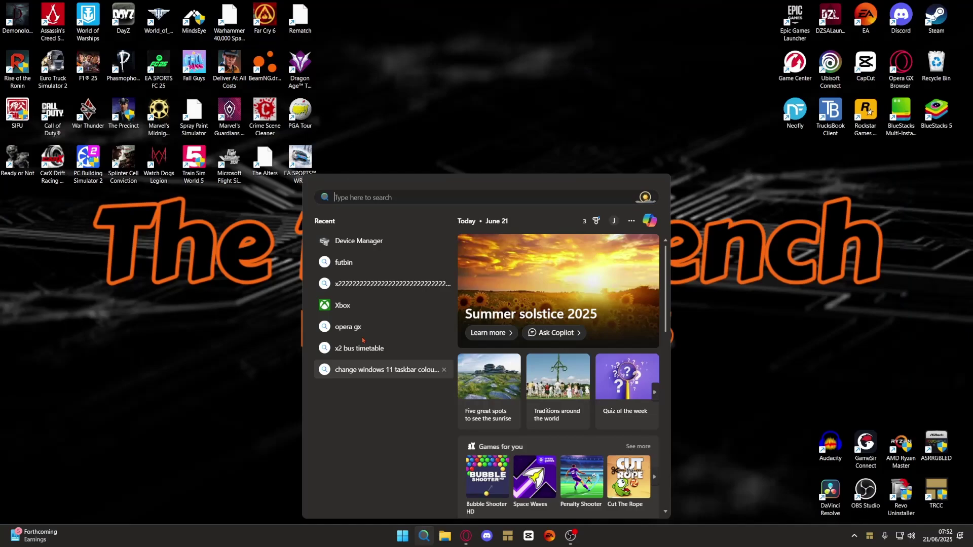
{"action": "left_click", "coordinate": [368, 243]}
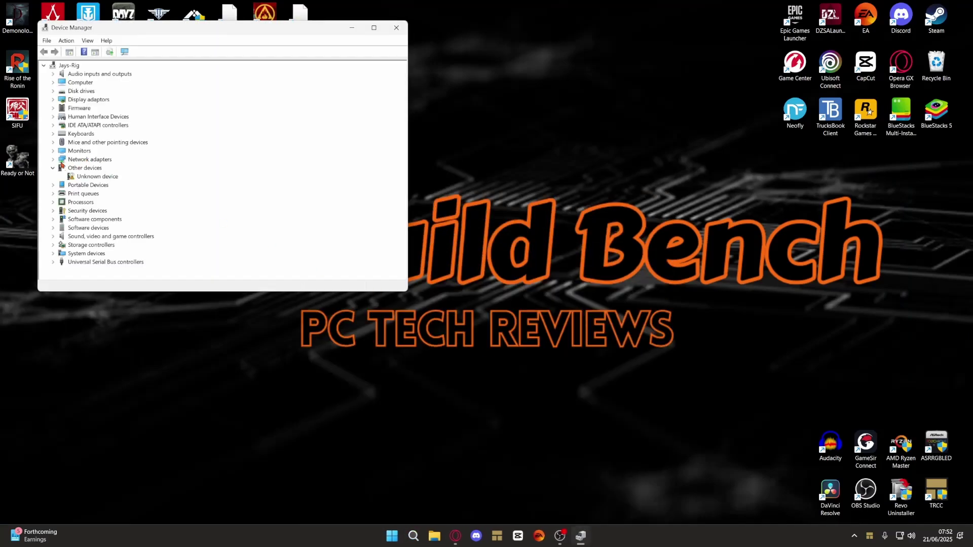
{"action": "left_click", "coordinate": [52, 159]}
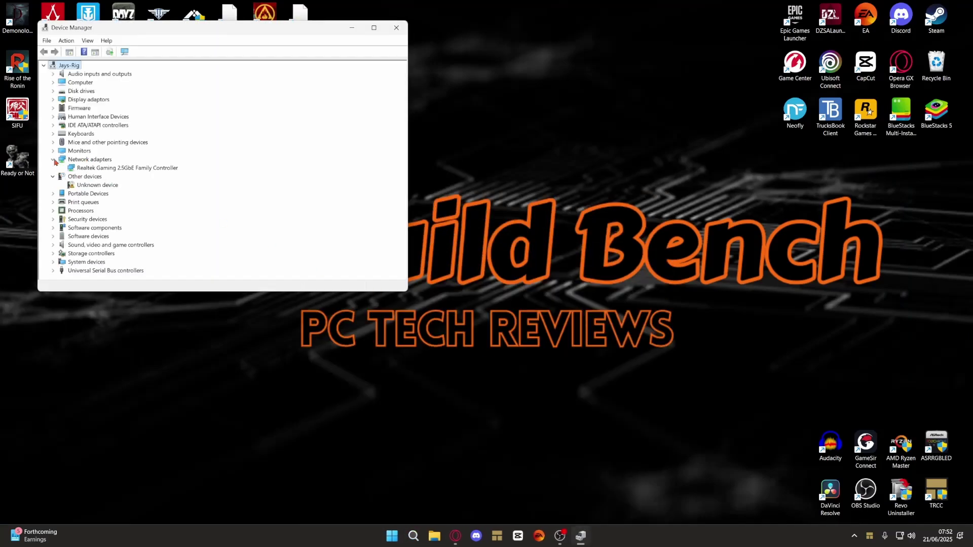
{"action": "right_click", "coordinate": [143, 172]}
{"action": "left_click", "coordinate": [185, 226]}
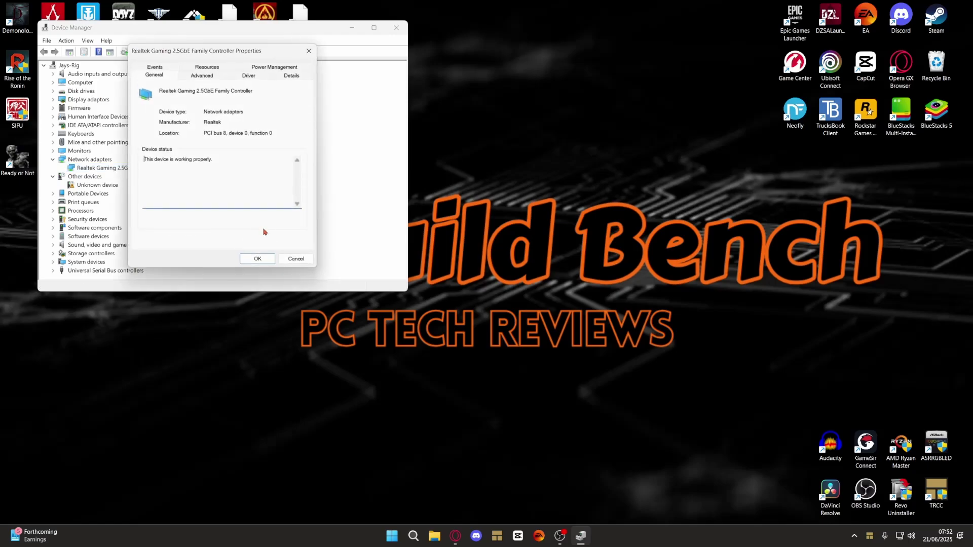
{"action": "left_click", "coordinate": [202, 76]}
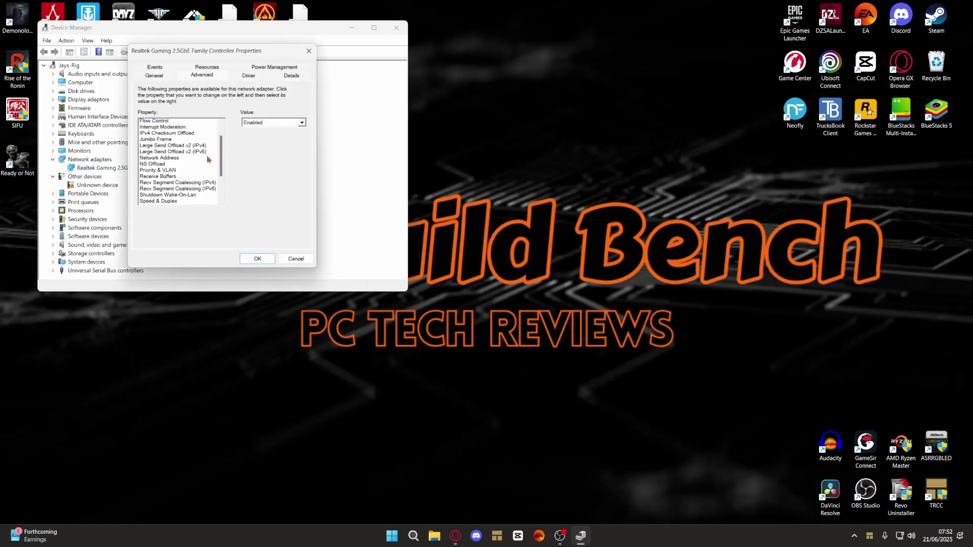
{"action": "scroll", "coordinate": [207, 159], "scroll_direction": "down", "scroll_amount": 3}
{"action": "left_click", "coordinate": [166, 146]}
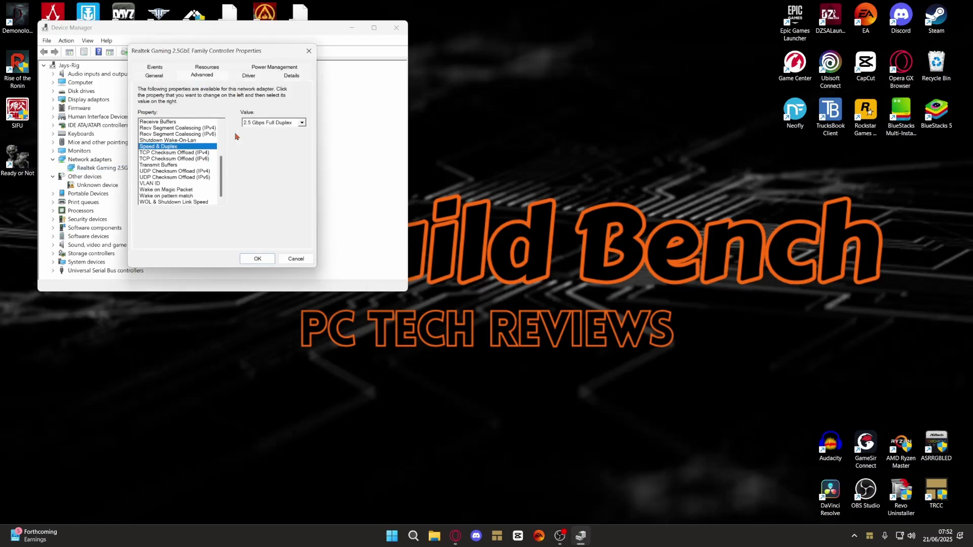
Review the available Speed & Duplex values, cancel the adapter's properties and close Device Manager
{"action": "left_click", "coordinate": [292, 123]}
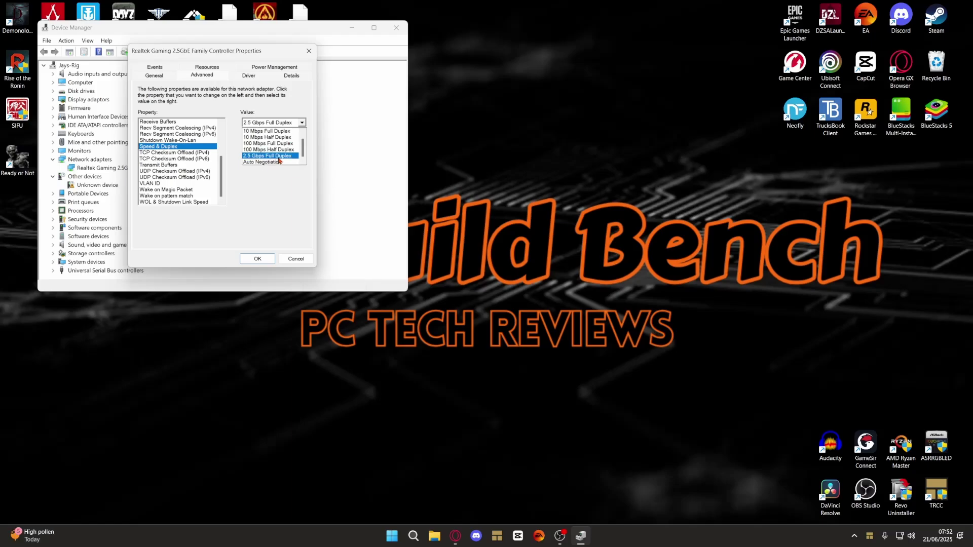
{"action": "left_click", "coordinate": [304, 260]}
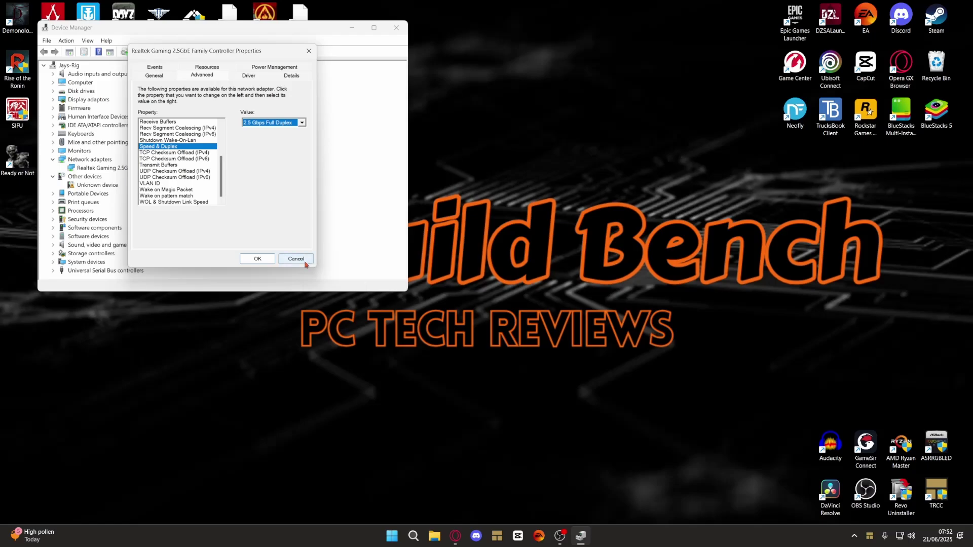
{"action": "left_click", "coordinate": [306, 263]}
{"action": "left_click", "coordinate": [396, 27]}
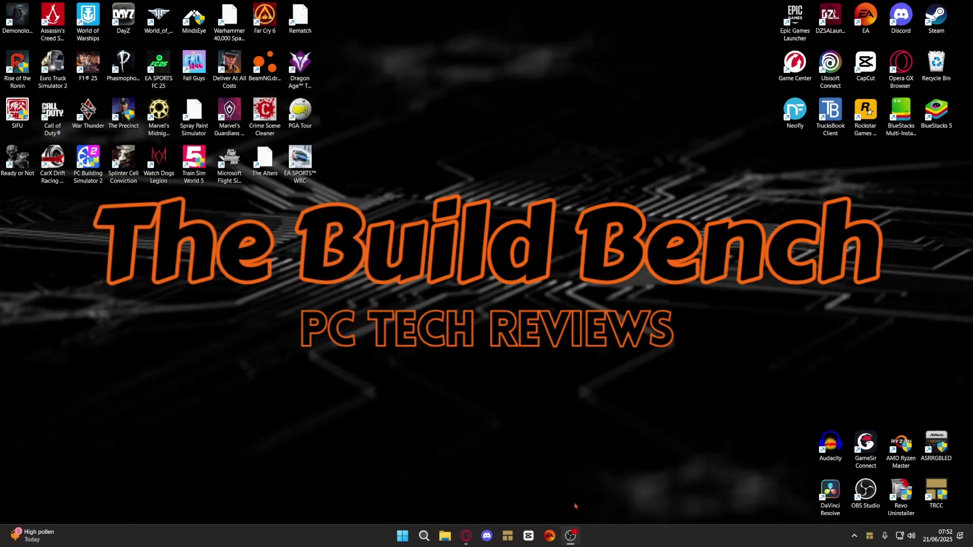